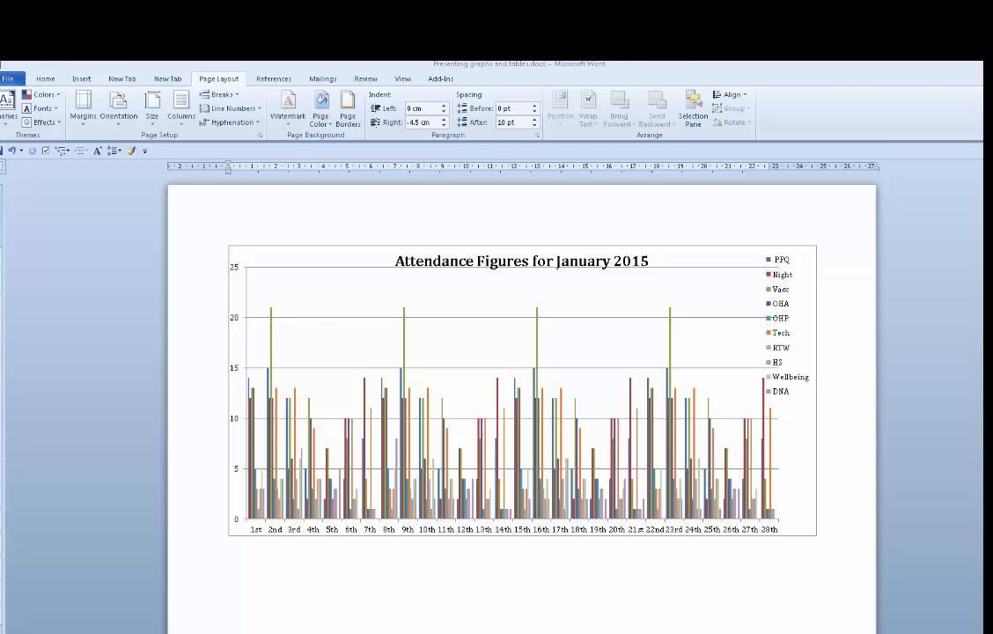
Switch to the Excel workbook containing the January 2015 attendance figures.
key("alt+Tab")
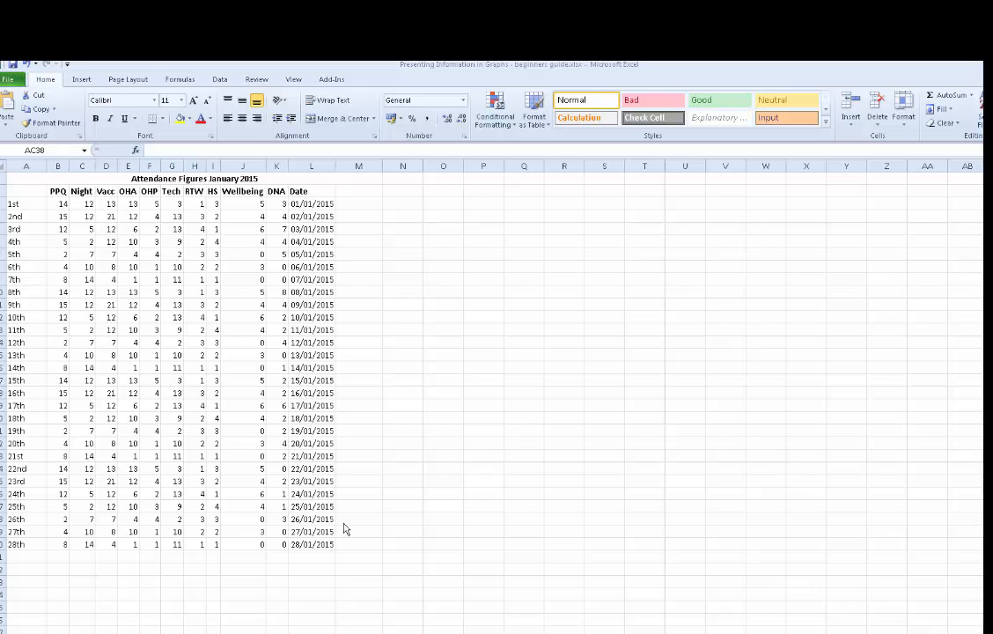
Enter 1st in cell P3 and fill the series down column P to 28th in row 30.
left_click(490, 203)
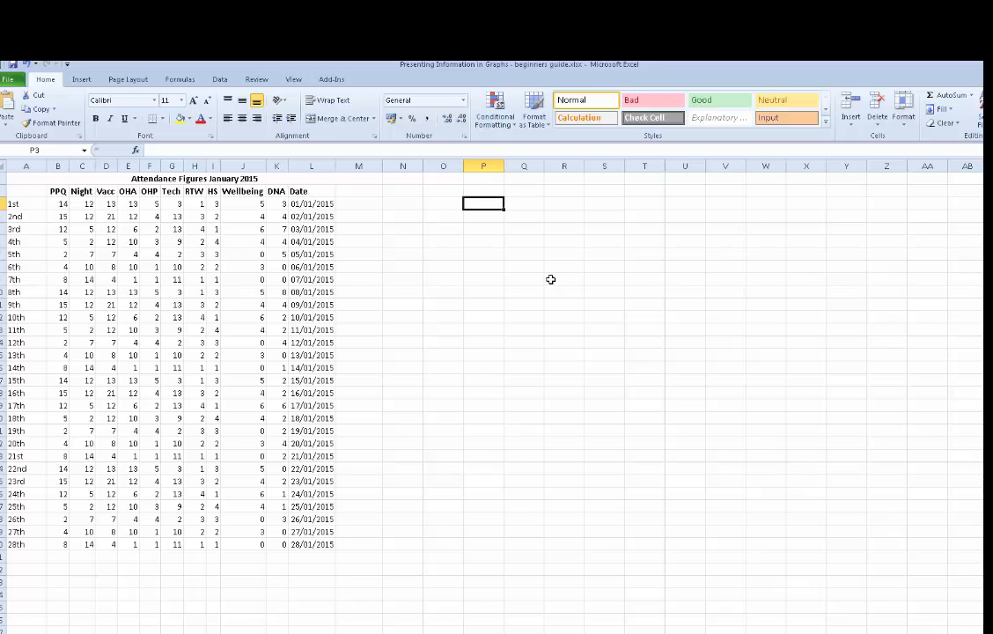
type("1")
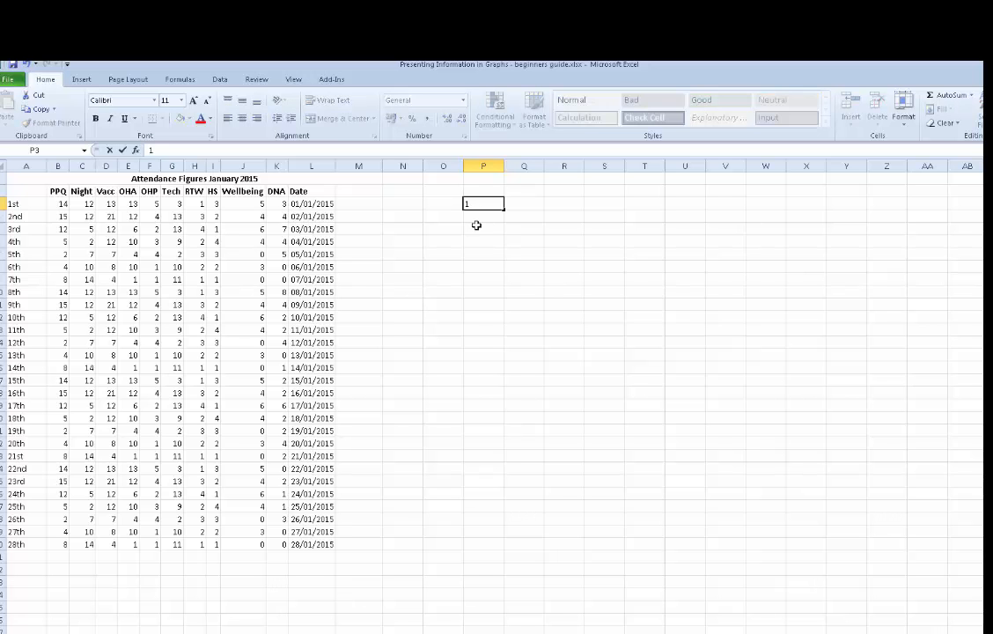
type("st")
left_click(562, 245)
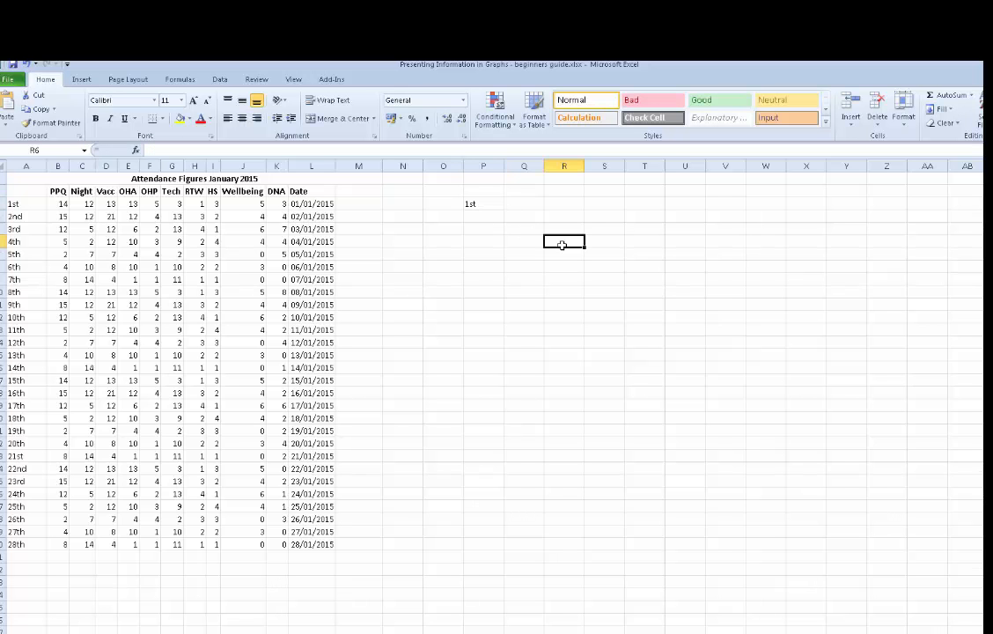
left_click(488, 206)
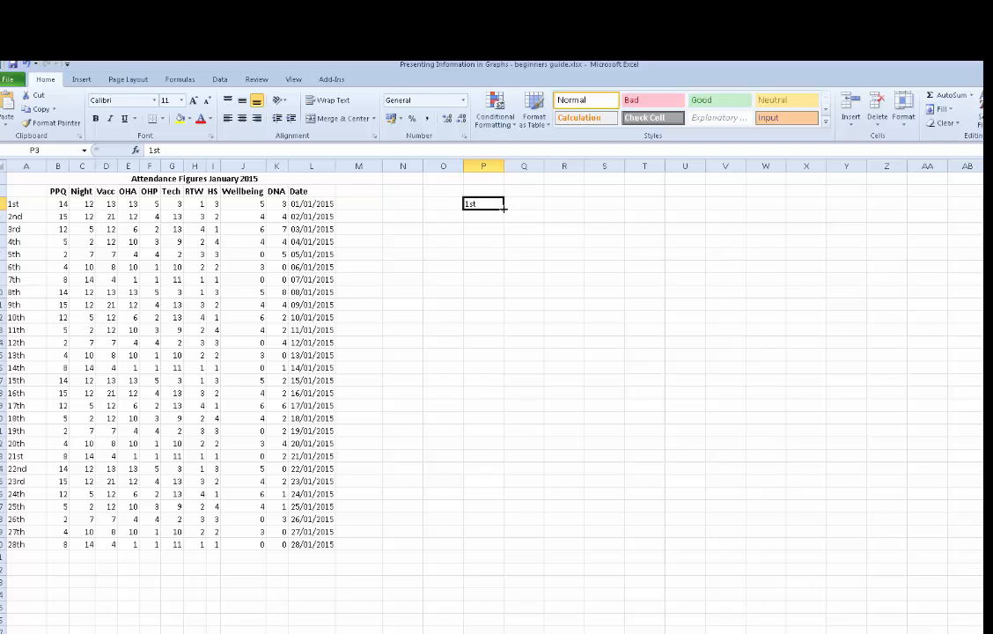
left_click_drag(504, 208, 499, 549)
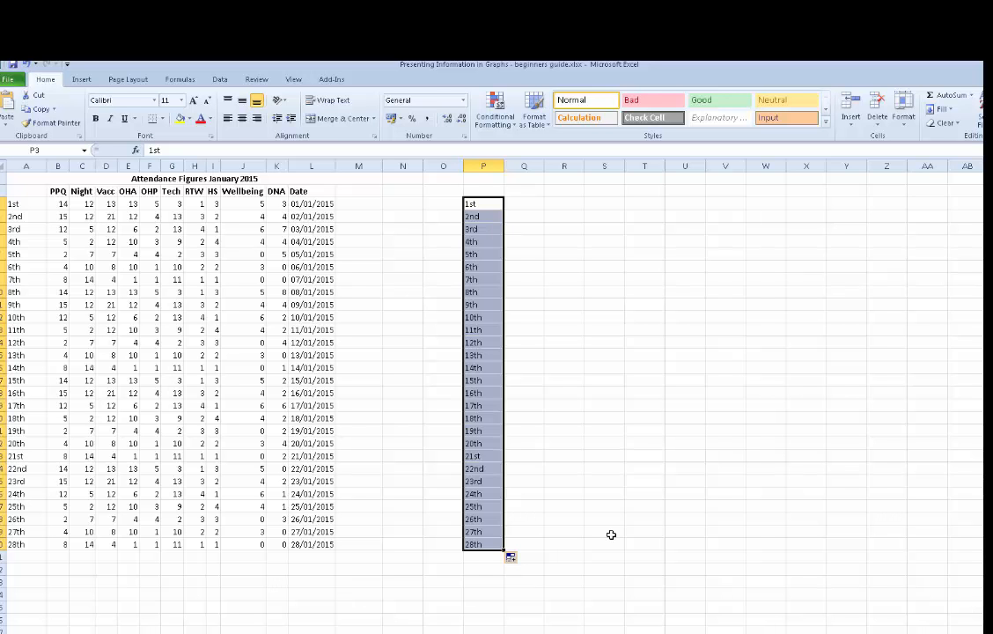
Enter the column heading ppq in cell Q2.
left_click(520, 189)
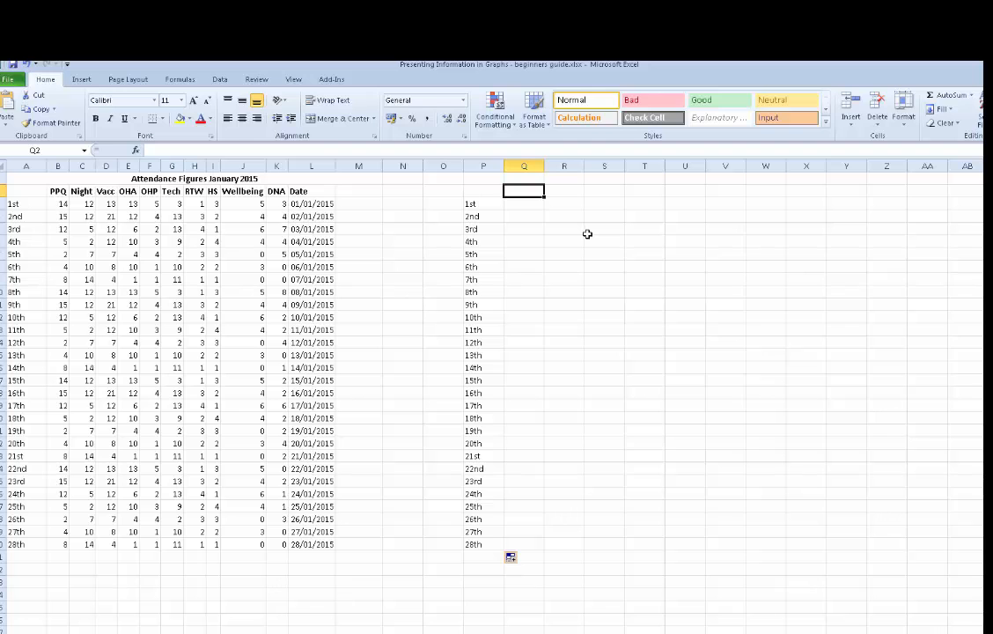
type("pp")
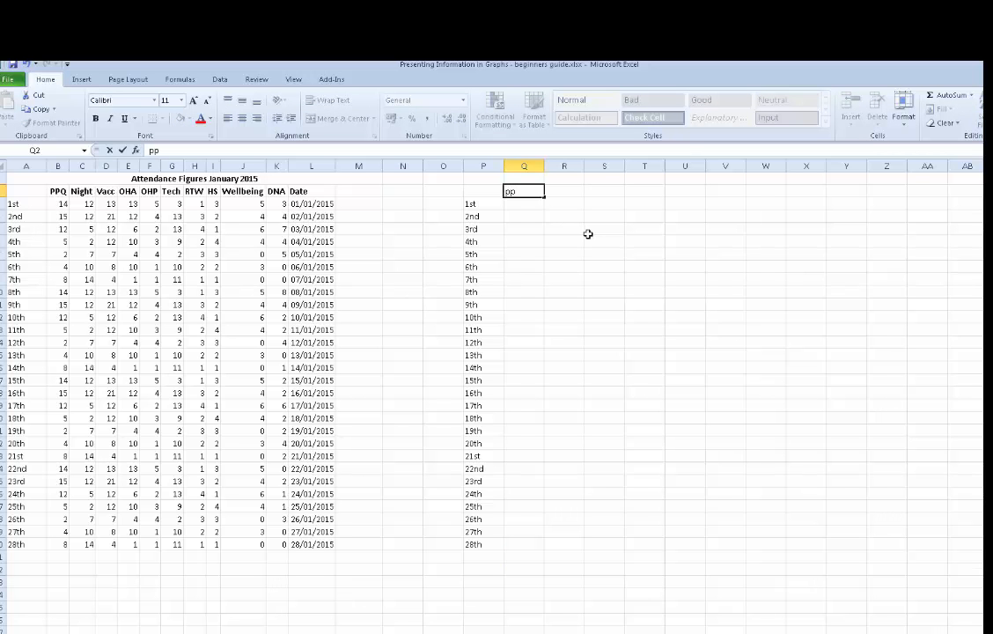
type("q")
left_click(568, 196)
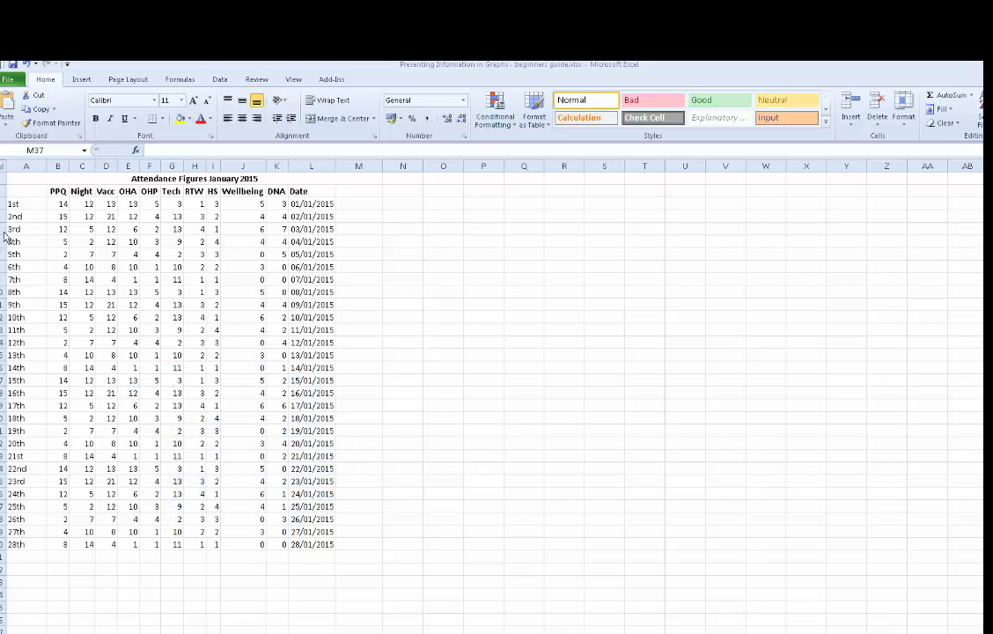
Insert a 2-D clustered column chart from the attendance data in A2:K30, leaving out the title row and the Date column.
left_click(18, 188)
left_click_drag(18, 188, 273, 546)
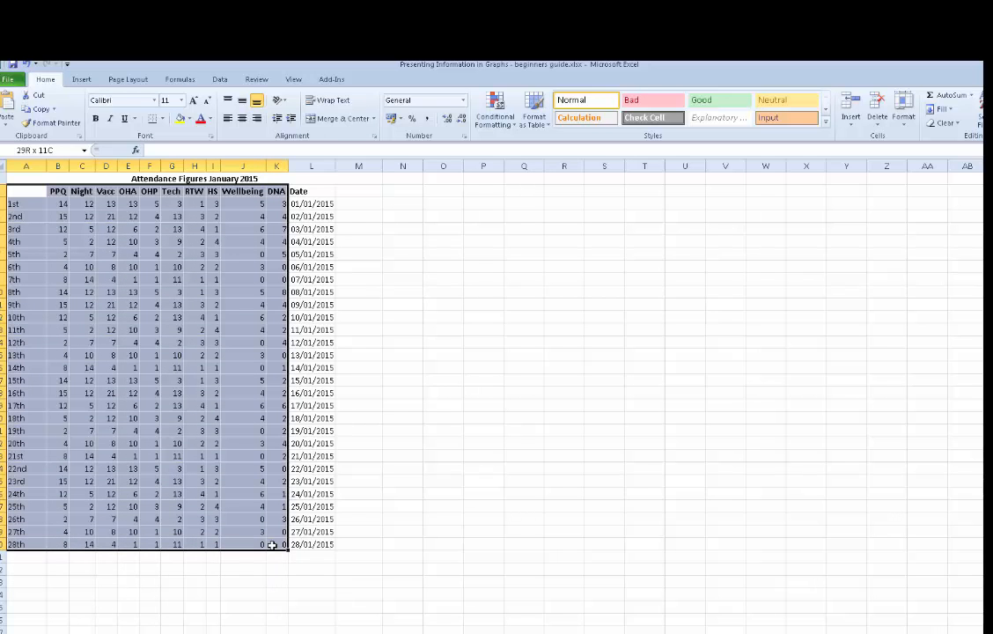
left_click_drag(273, 546, 273, 546)
left_click(81, 80)
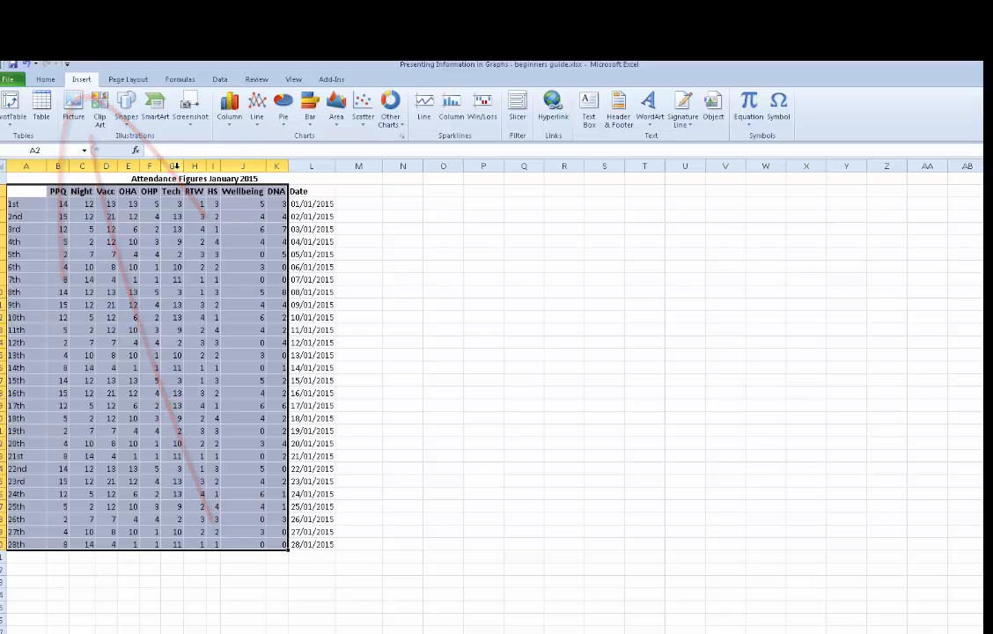
left_click(230, 112)
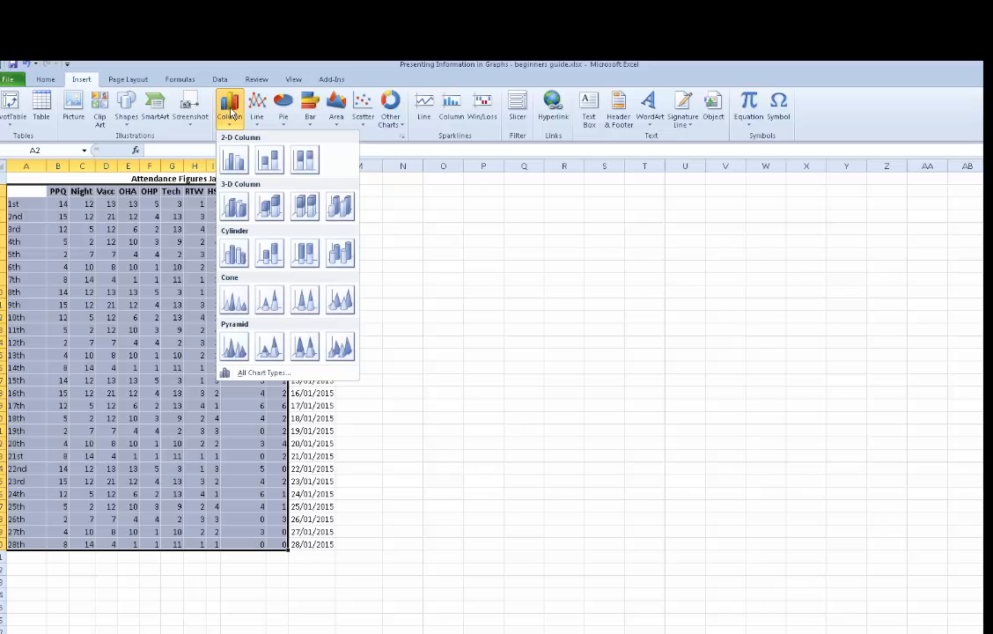
left_click(257, 373)
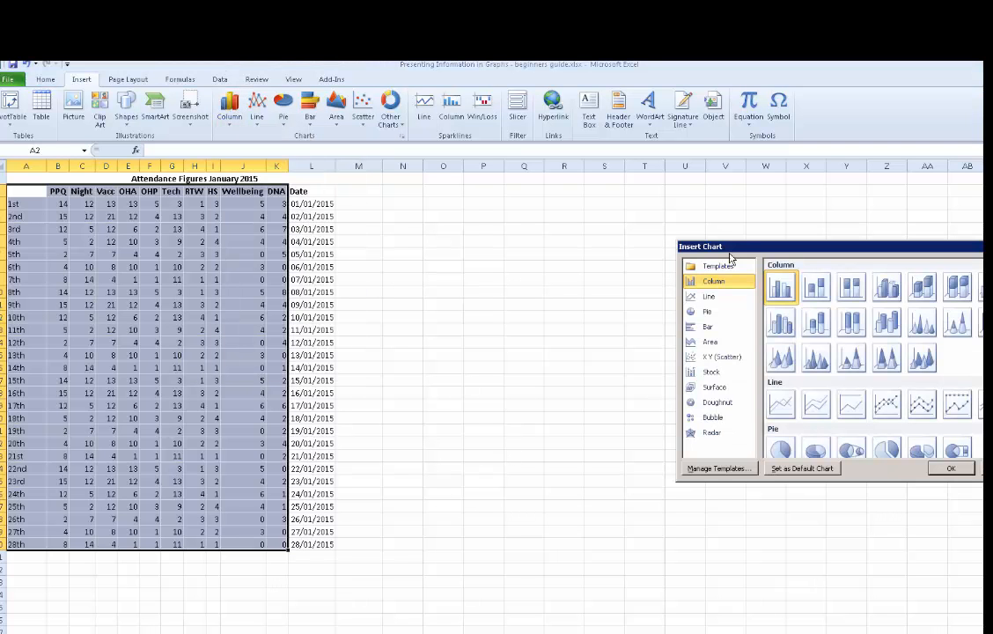
left_click_drag(737, 248, 550, 228)
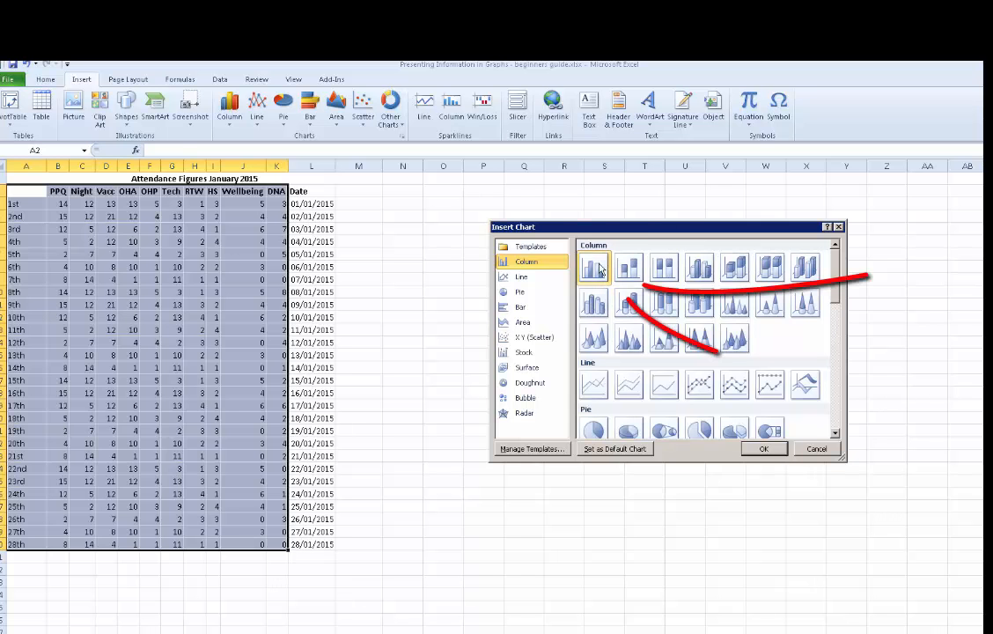
left_click(762, 451)
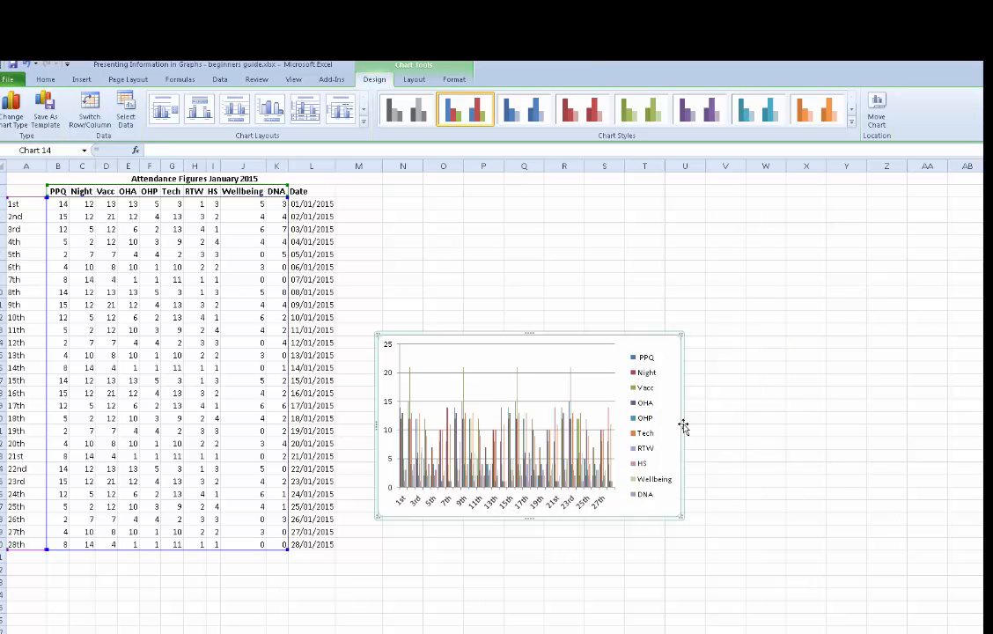
Move the chart away from the data table and enlarge it on all four sides to span about columns N to Z.
left_click_drag(683, 424, 793, 426)
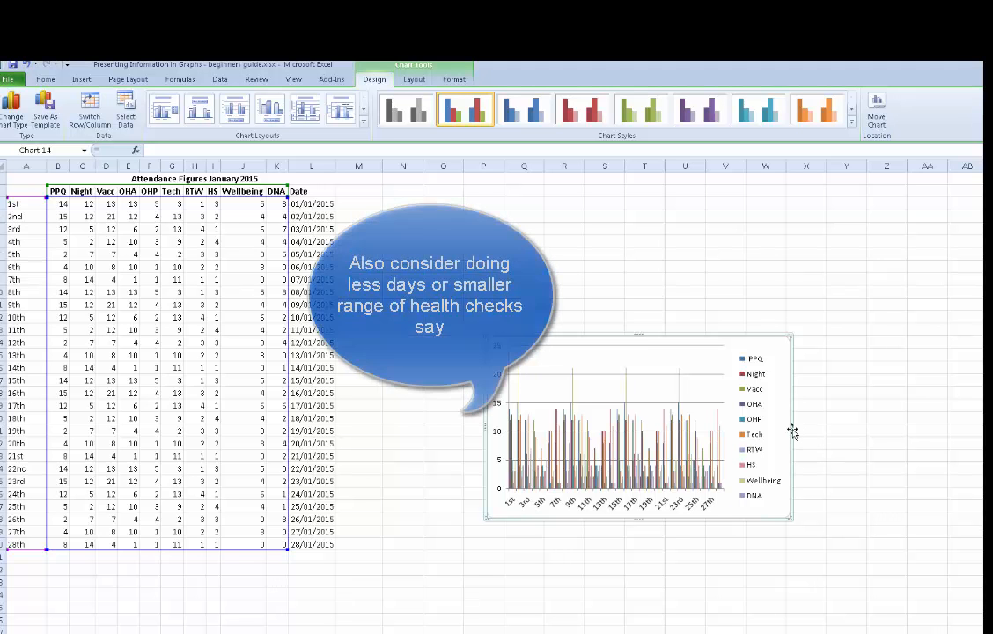
left_click_drag(799, 427, 804, 420)
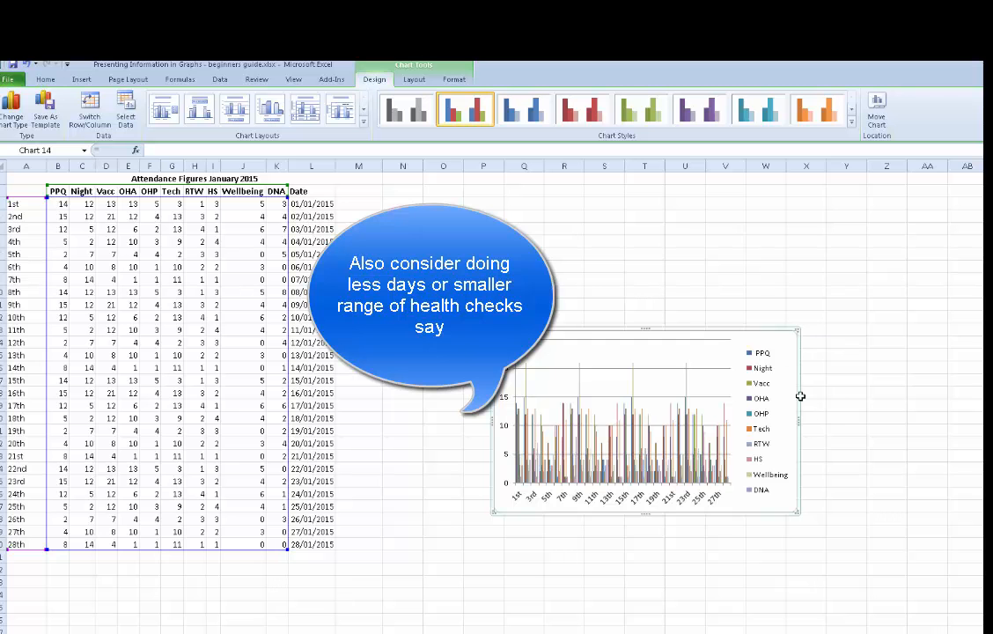
left_click_drag(798, 422, 890, 418)
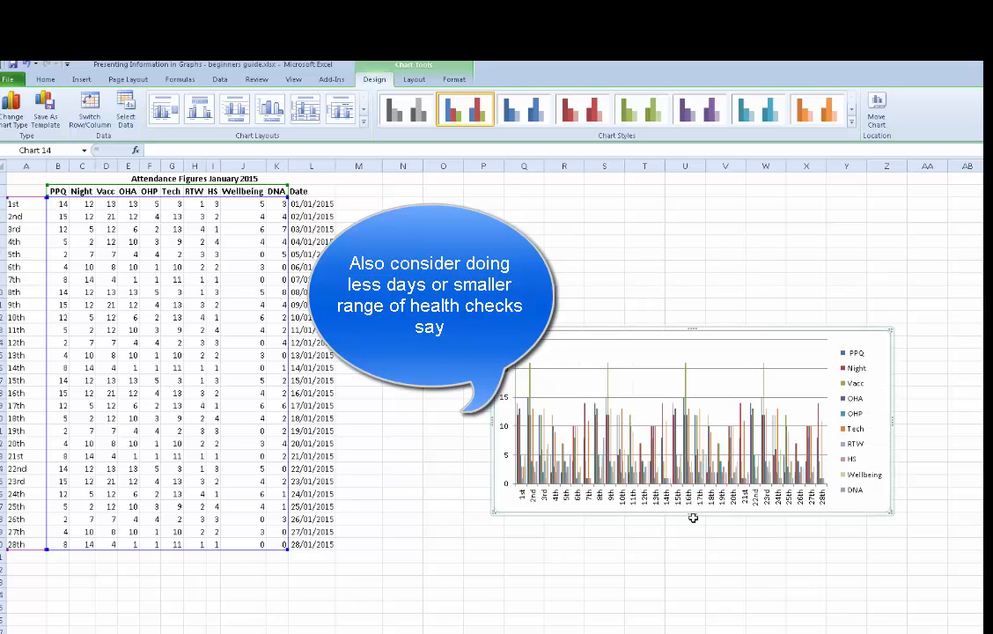
left_click_drag(693, 514, 689, 602)
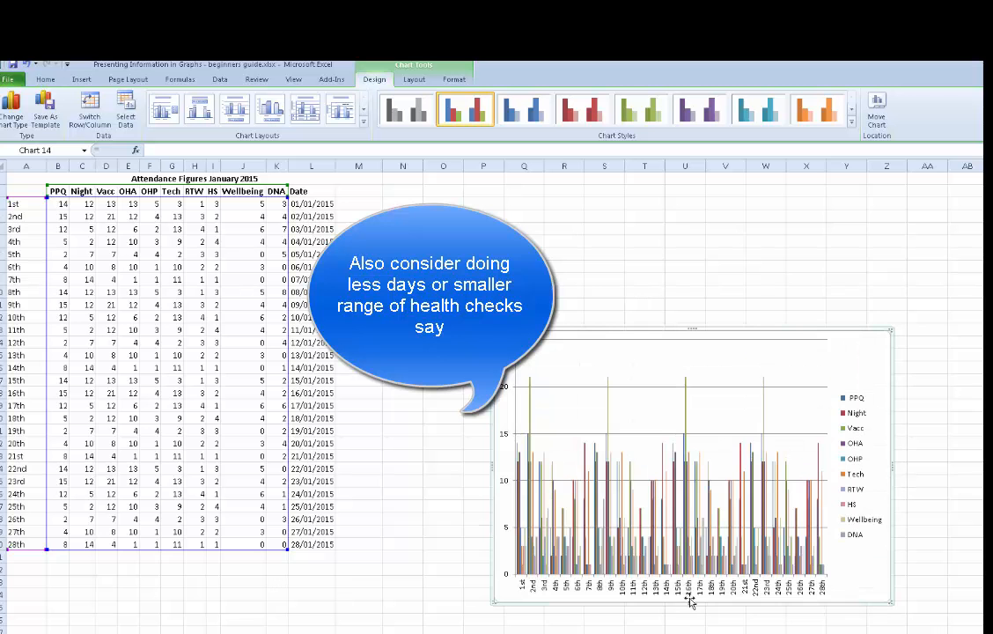
left_click_drag(693, 330, 694, 238)
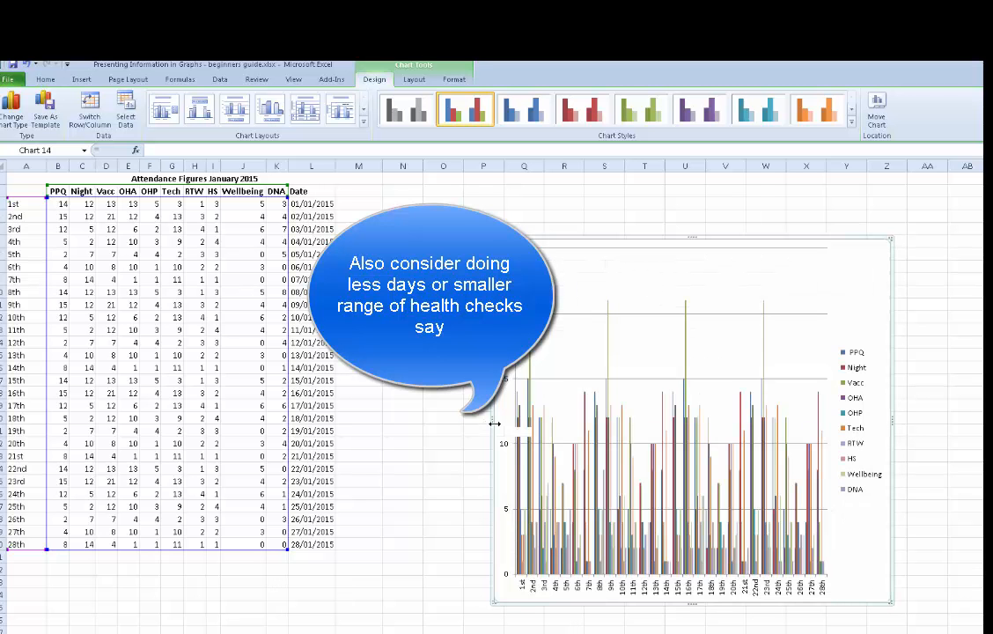
left_click_drag(495, 424, 397, 428)
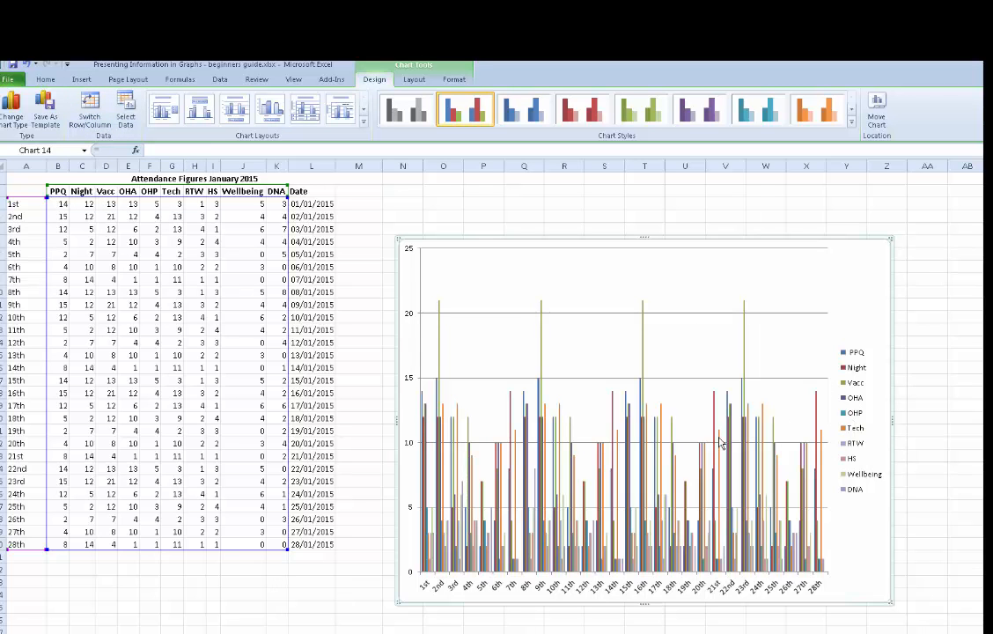
Add a centered overlay title to the chart reading "Attendance Figures for January 2015".
left_click(415, 80)
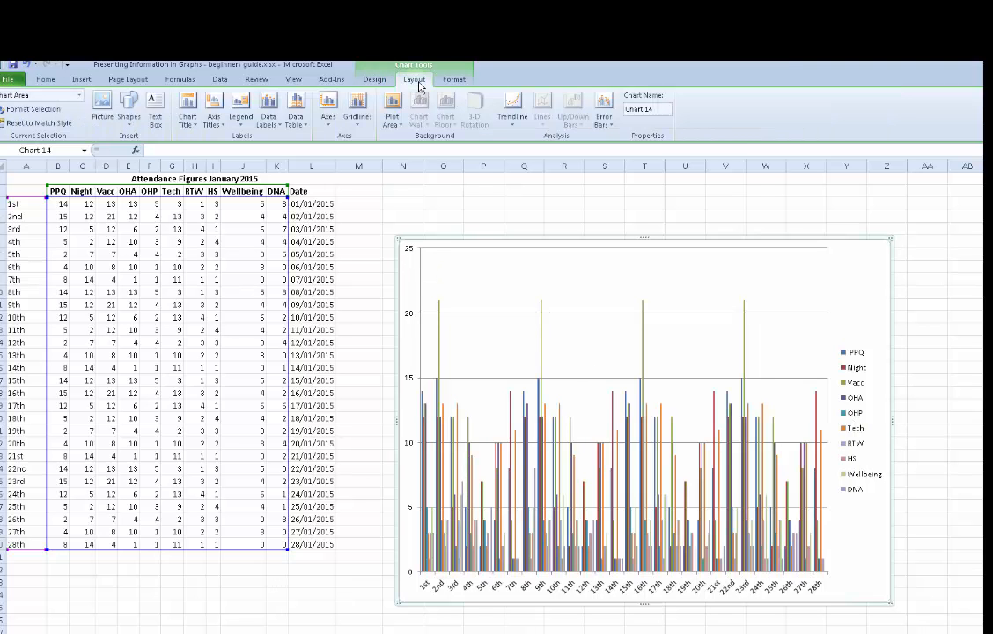
left_click(189, 114)
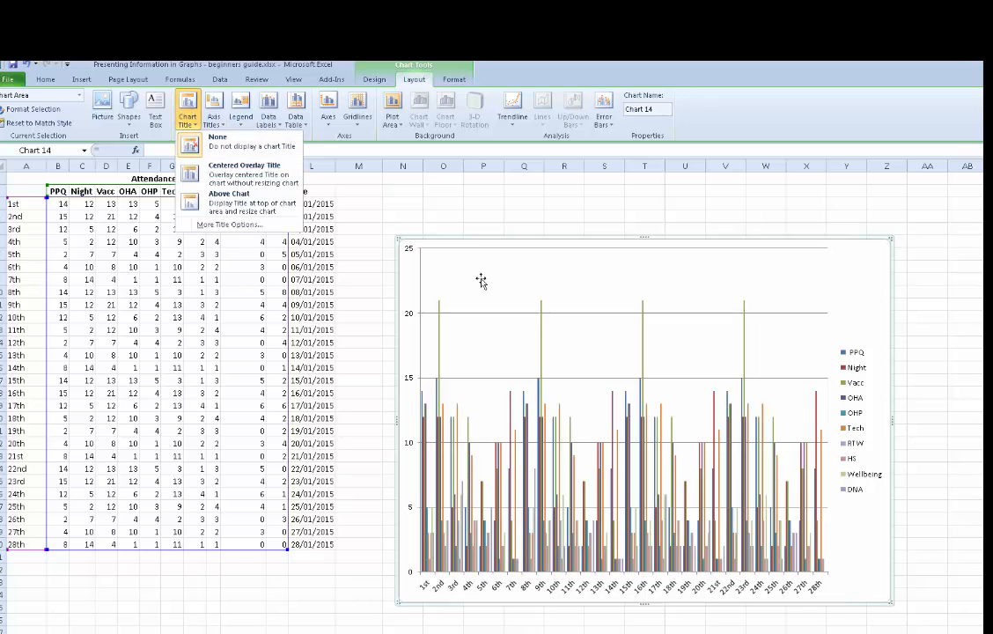
left_click(185, 163)
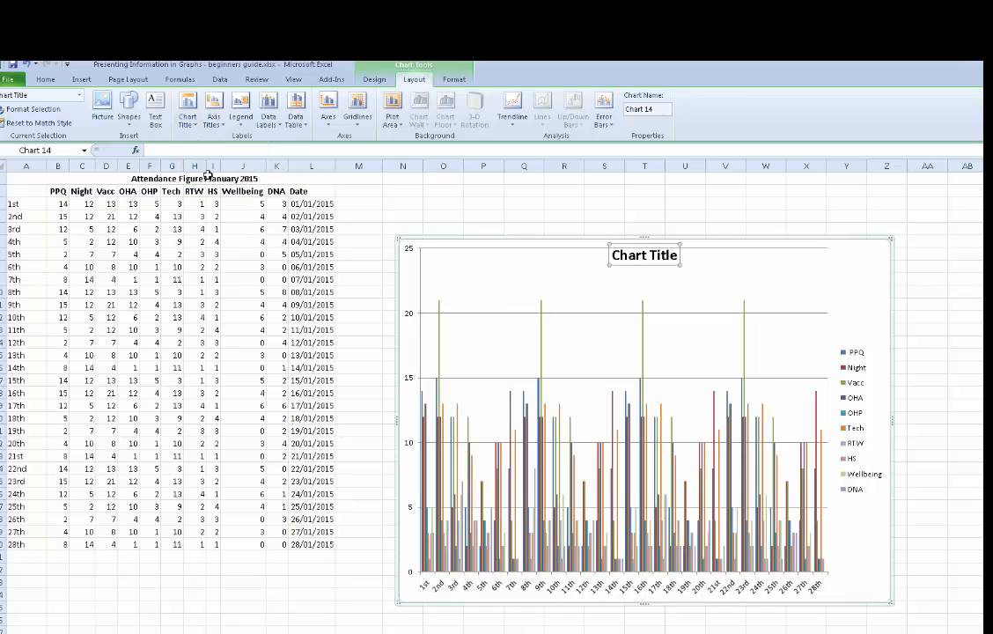
left_click(619, 256)
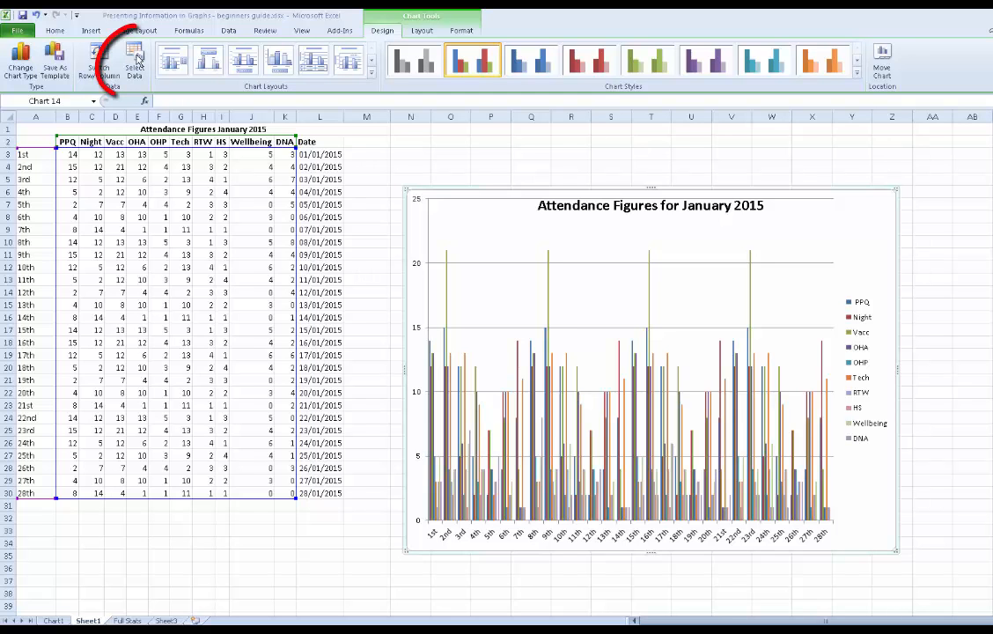
Remove every series from the chart's data source except DNA, from Wellbeing back through PPQ, and apply the change.
left_click(138, 59)
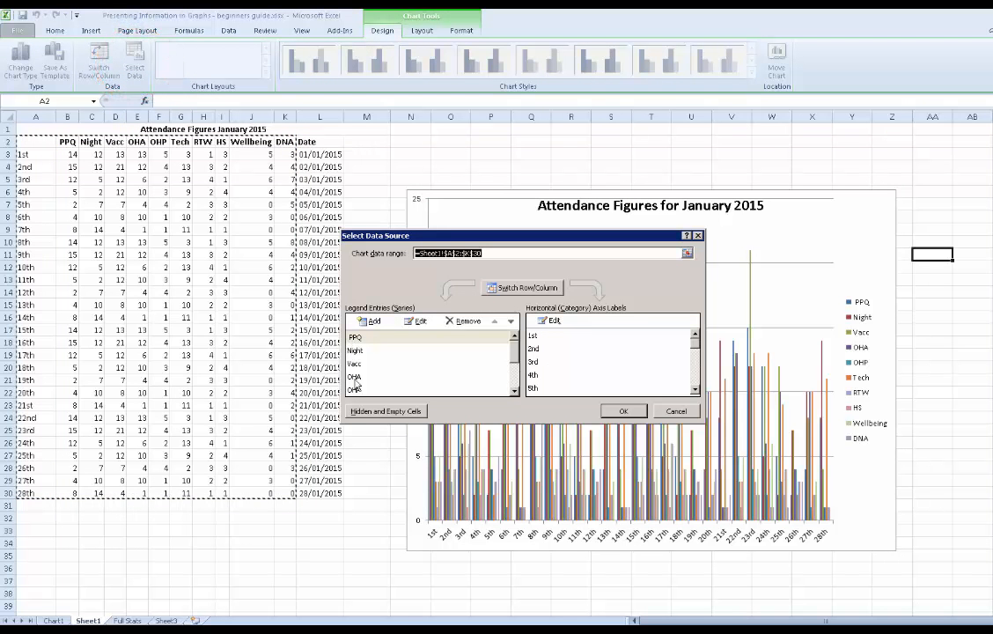
left_click(517, 395)
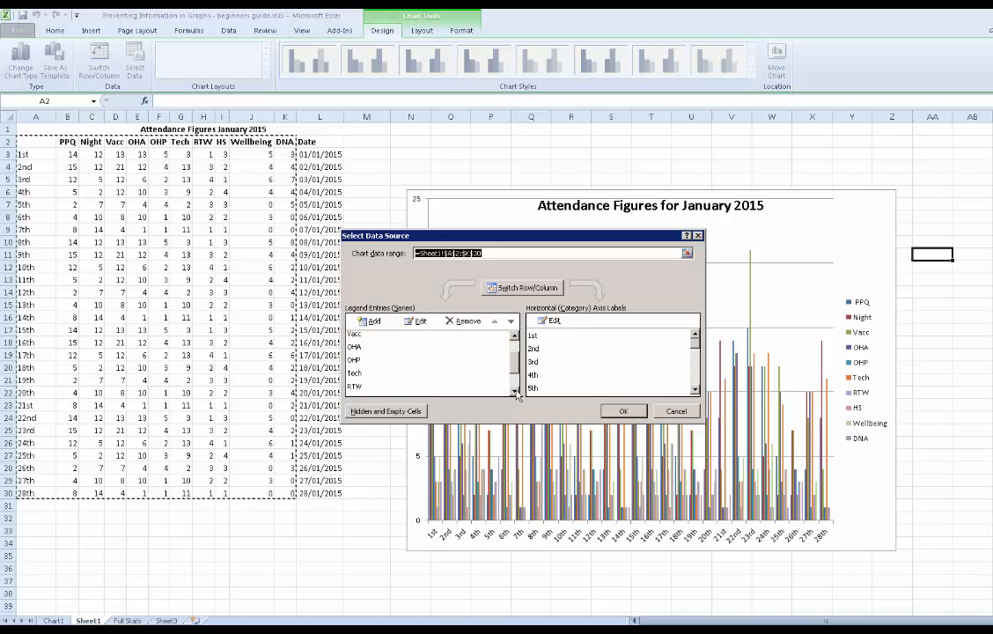
left_click(517, 395)
left_click(517, 394)
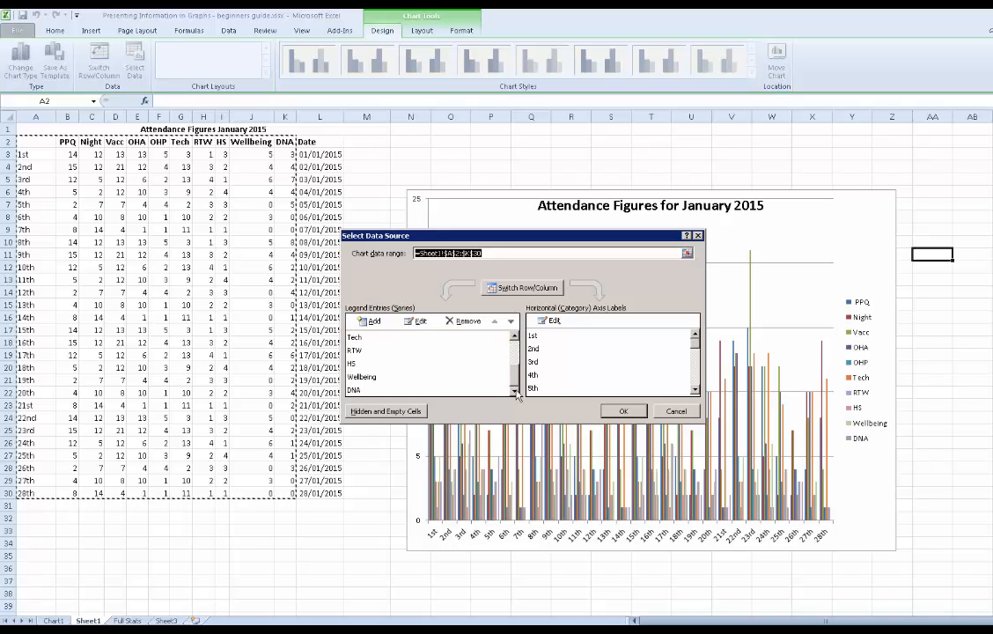
left_click(366, 379)
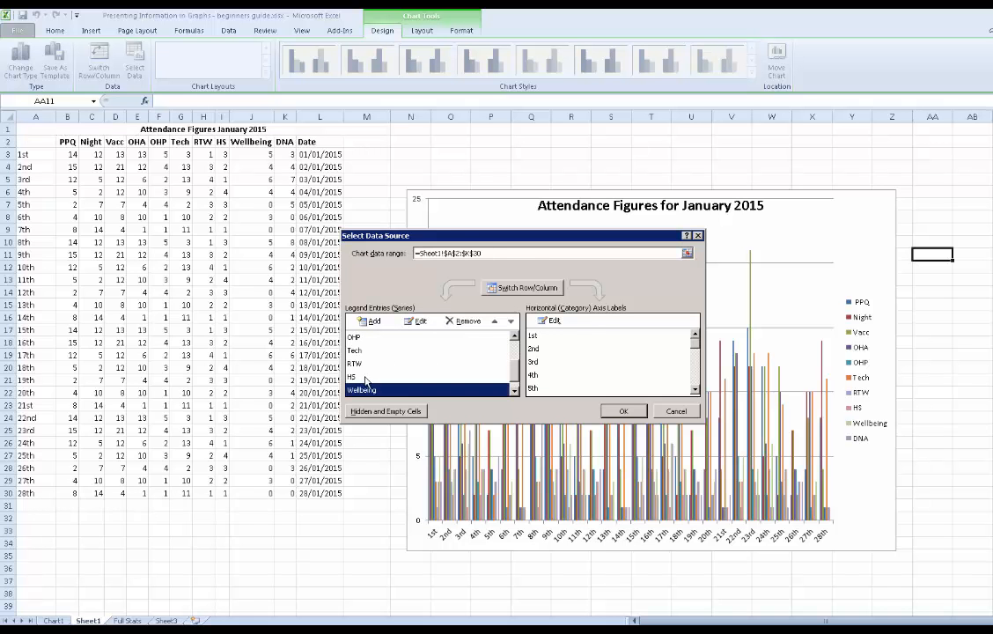
left_click(465, 322)
left_click(464, 323)
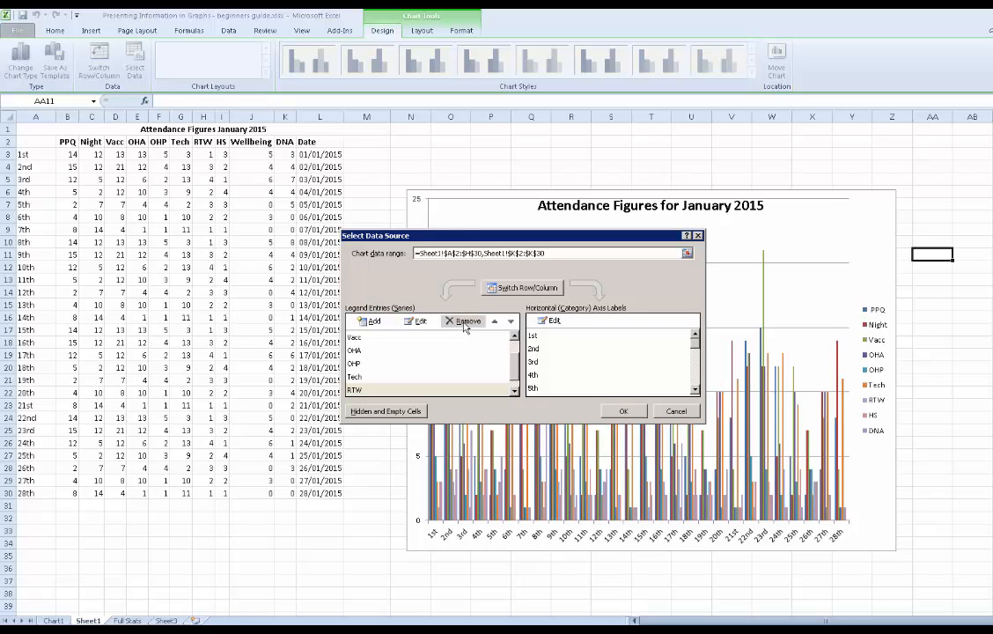
left_click(465, 323)
left_click(464, 323)
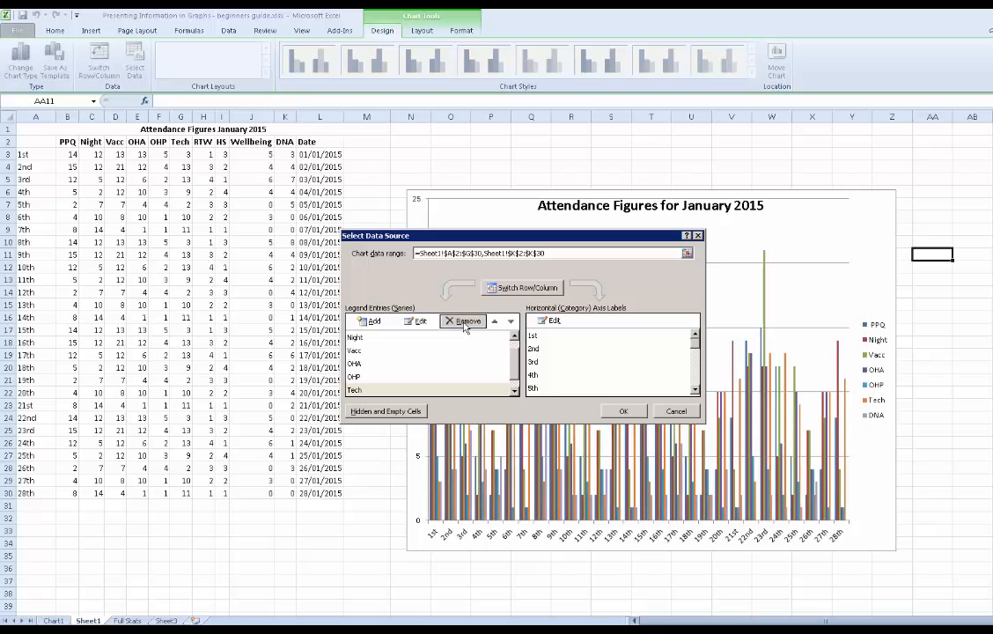
left_click(464, 323)
left_click(464, 322)
left_click(464, 322)
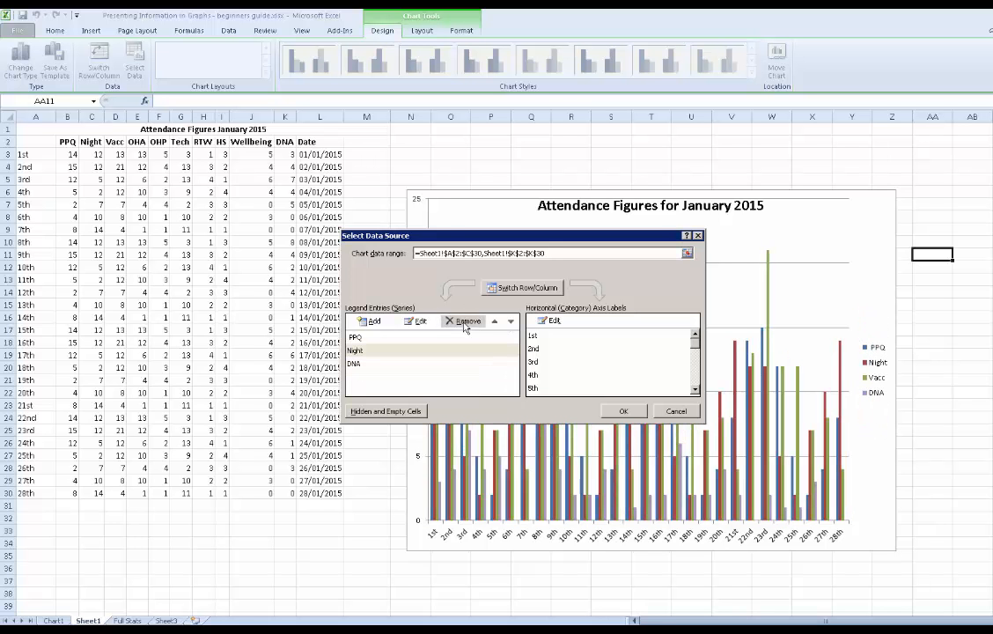
left_click(465, 322)
left_click(465, 322)
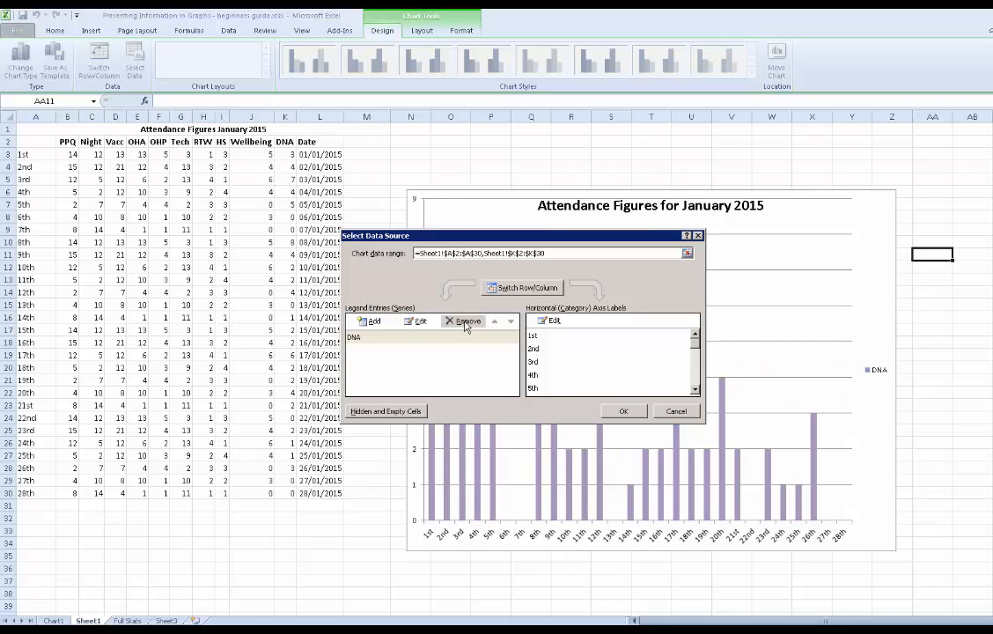
left_click(623, 411)
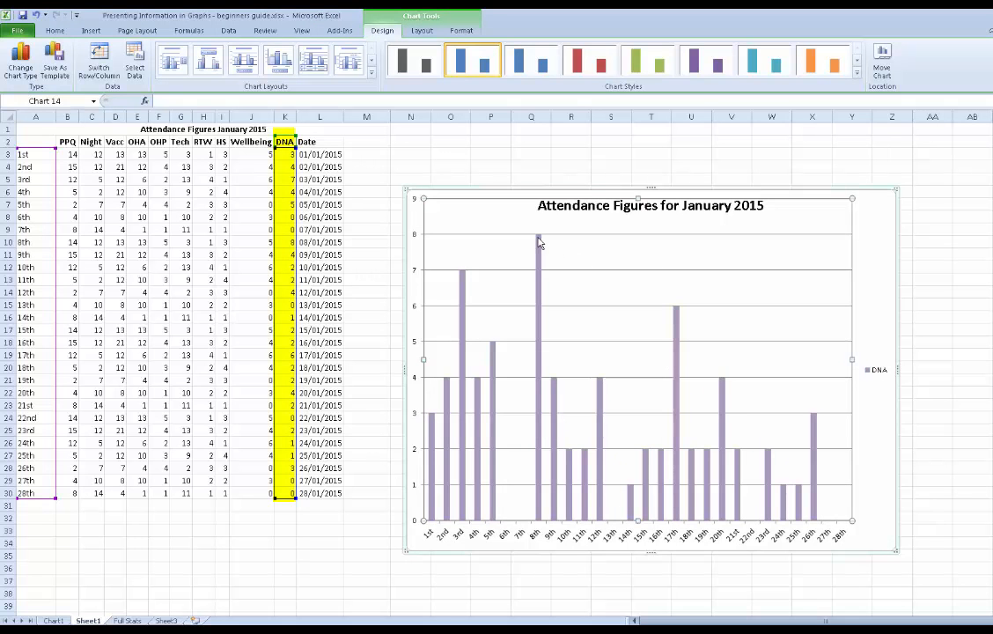
mouse_move(539, 243)
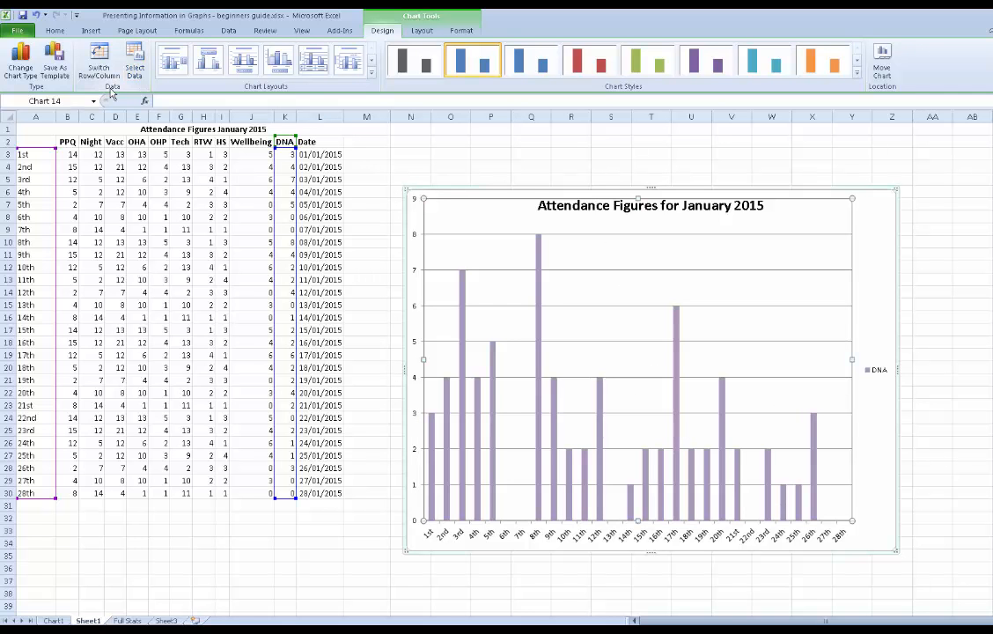
Change the DNA chart's type from clustered column to the basic Line type.
left_click(22, 70)
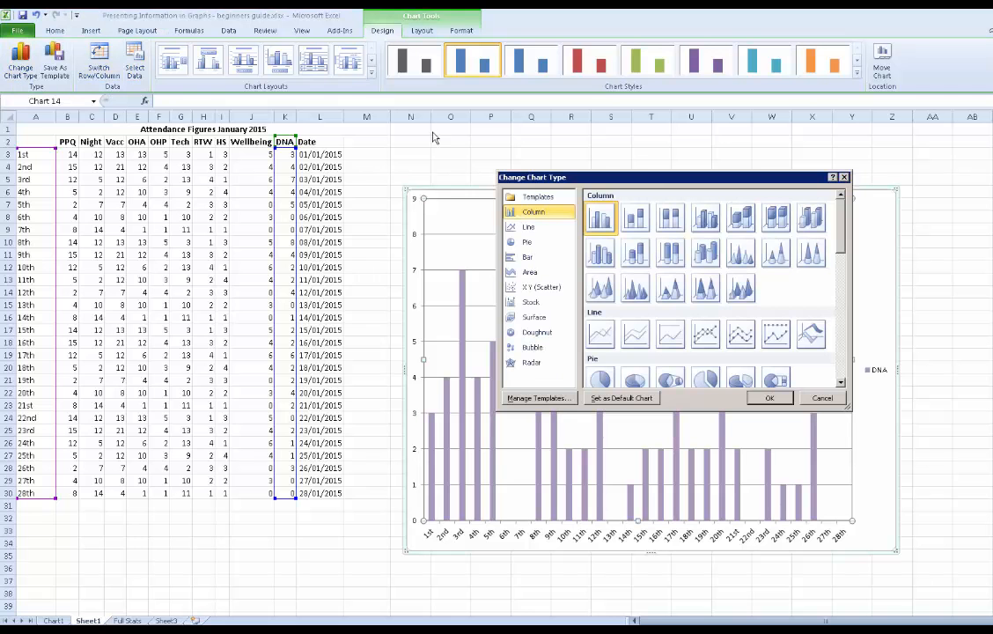
left_click(607, 336)
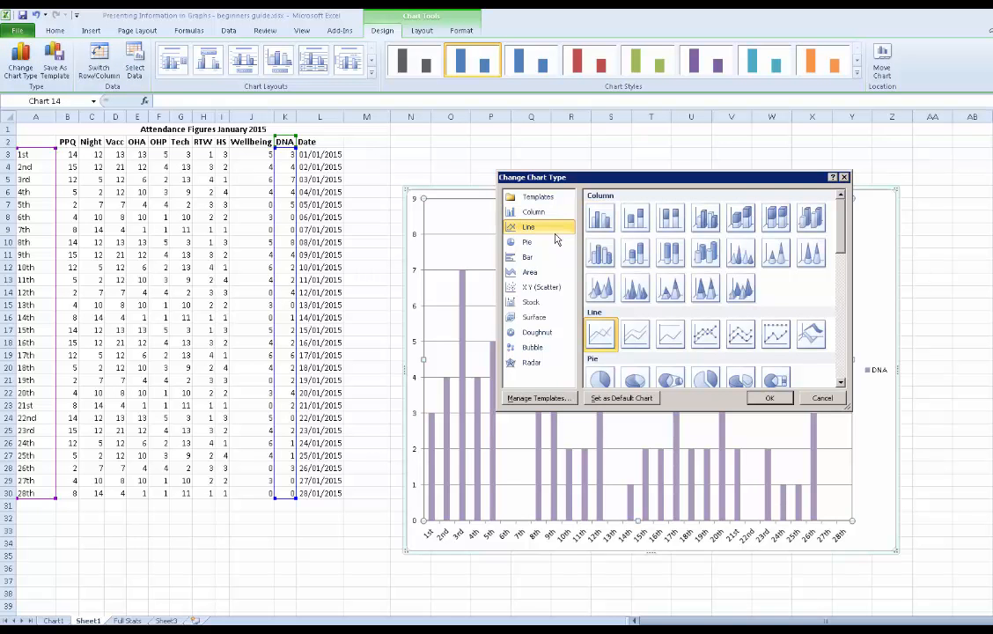
left_click(763, 399)
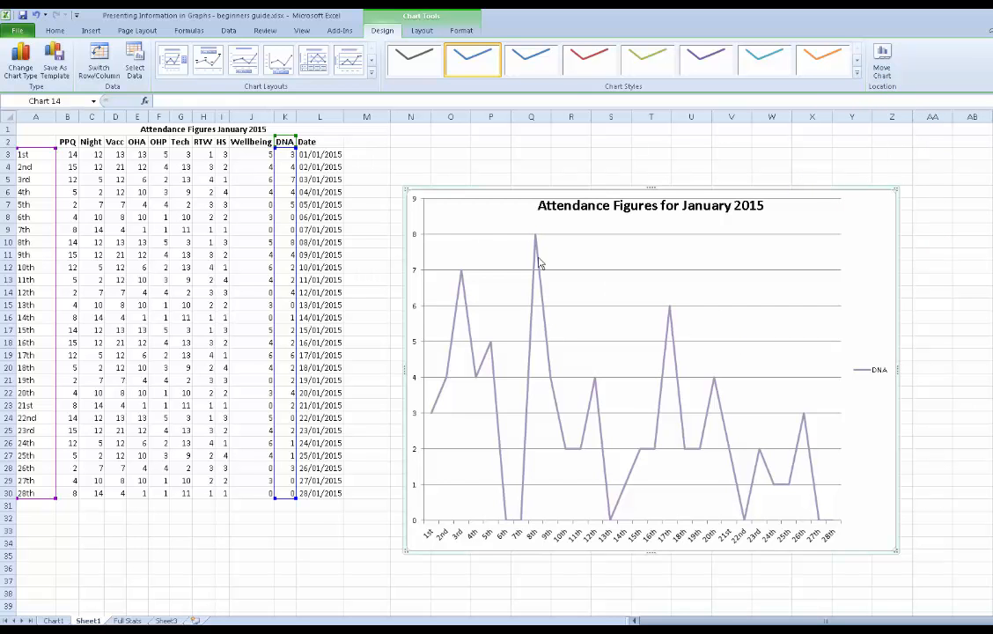
Undo the chart type change and the series removal, back to the column chart with every attendance series from PPQ to DNA.
left_click(36, 15)
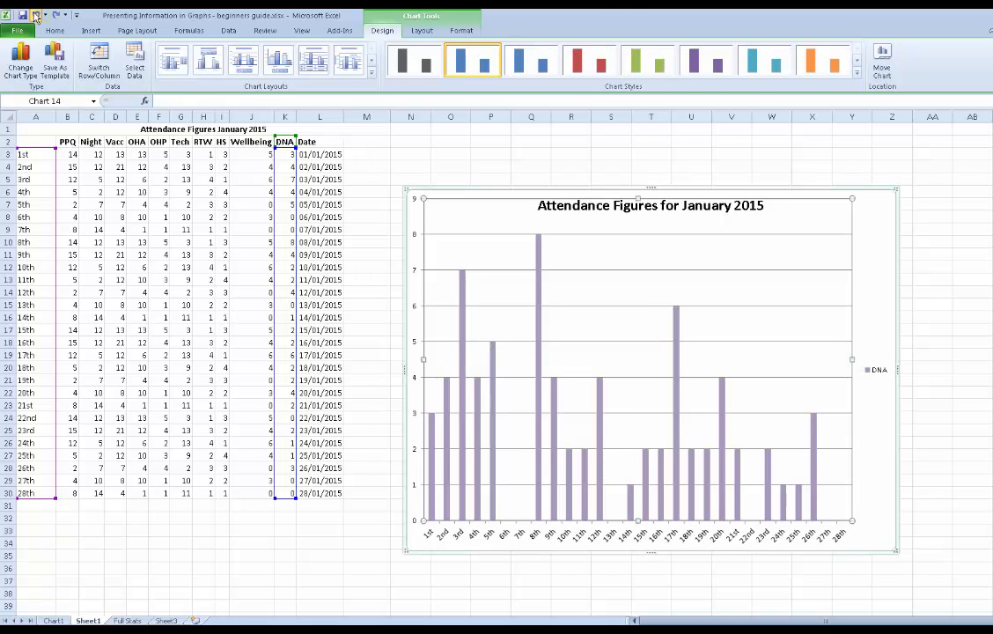
left_click(36, 15)
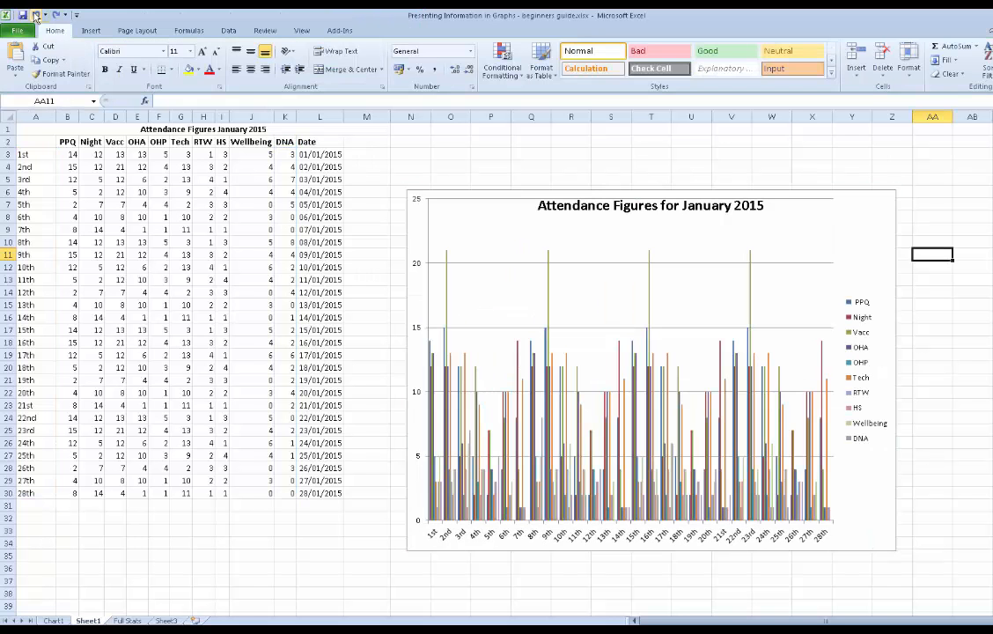
Copy the whole attendance chart and paste it into the Word document Presenting graphs and tables.docx, then look through its pages.
left_click(407, 189)
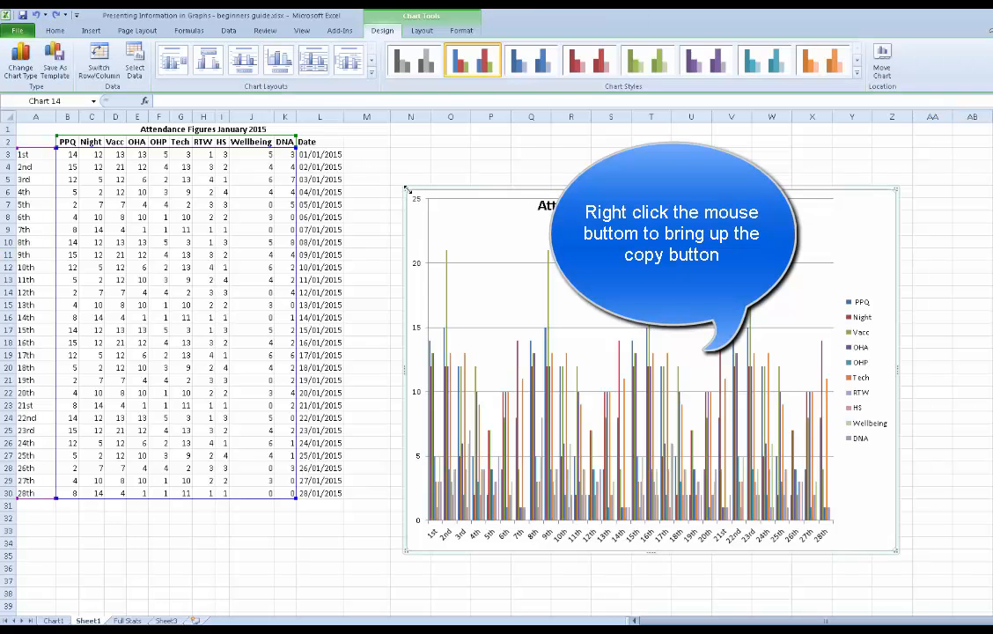
right_click(407, 190)
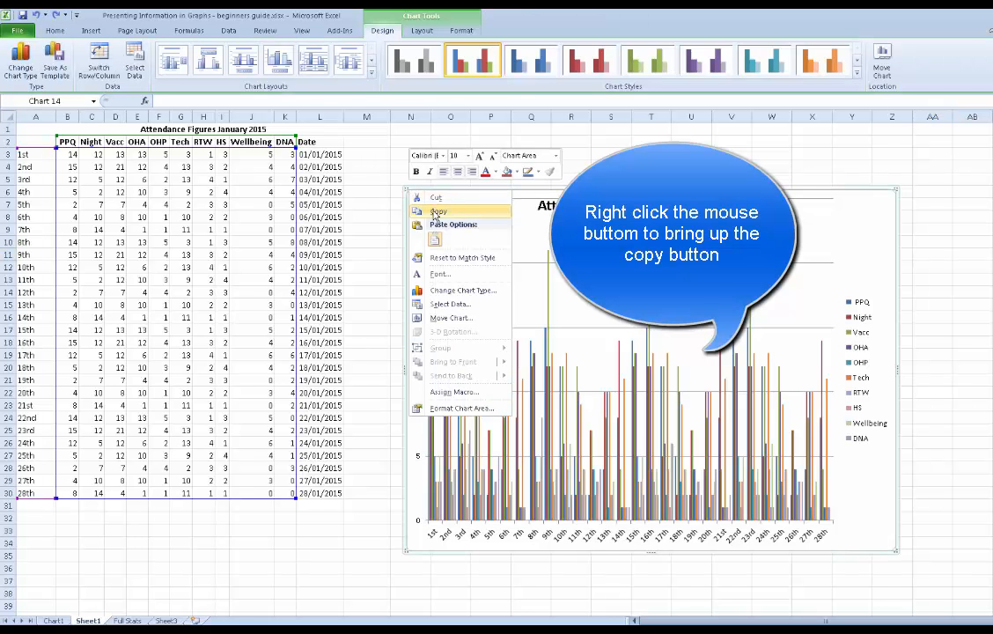
left_click(435, 213)
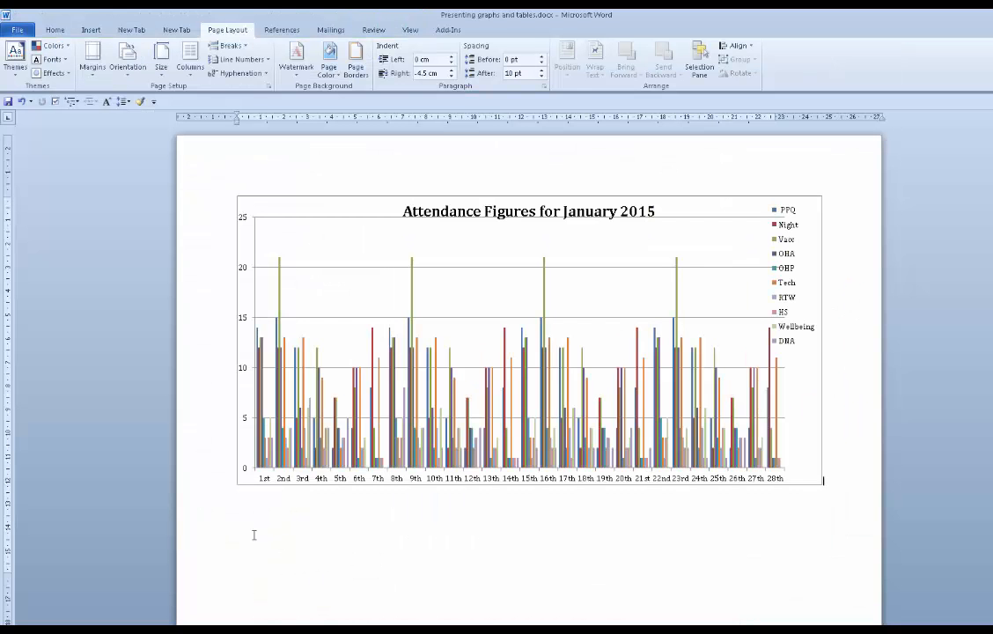
right_click(251, 540)
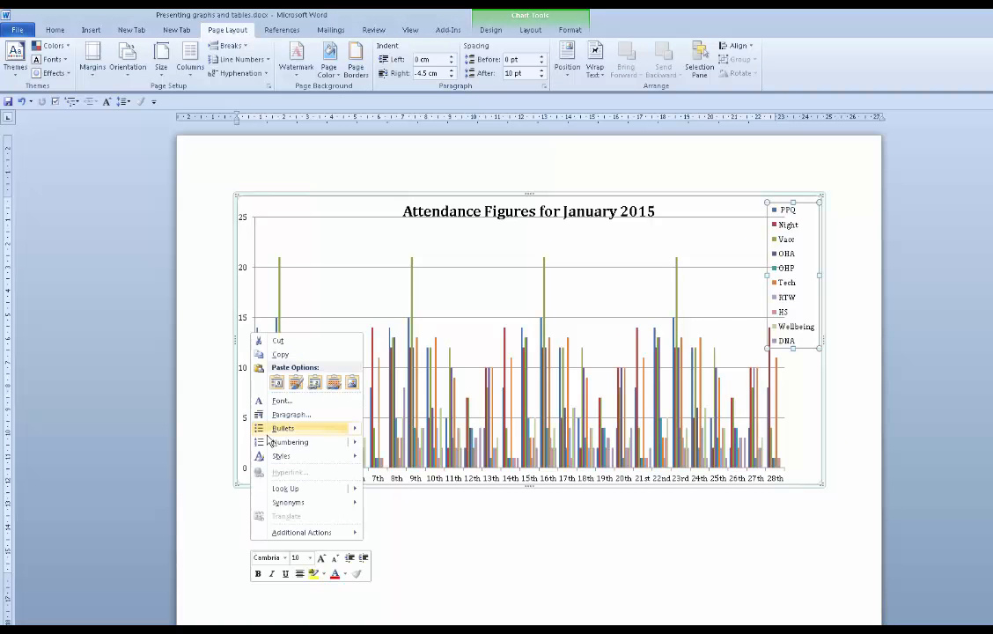
left_click(277, 393)
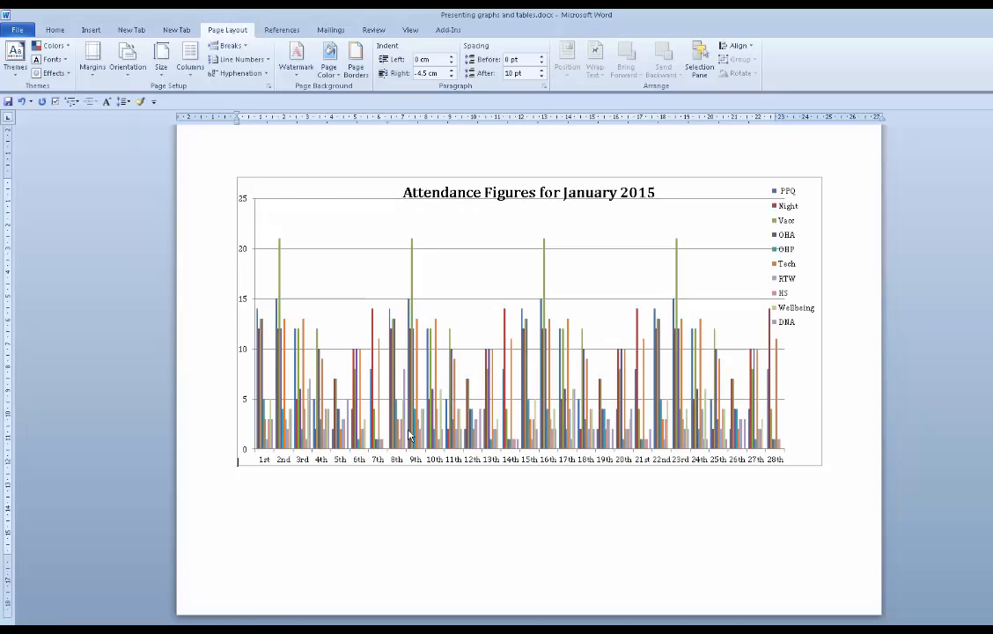
scroll(408, 435, "down", 6)
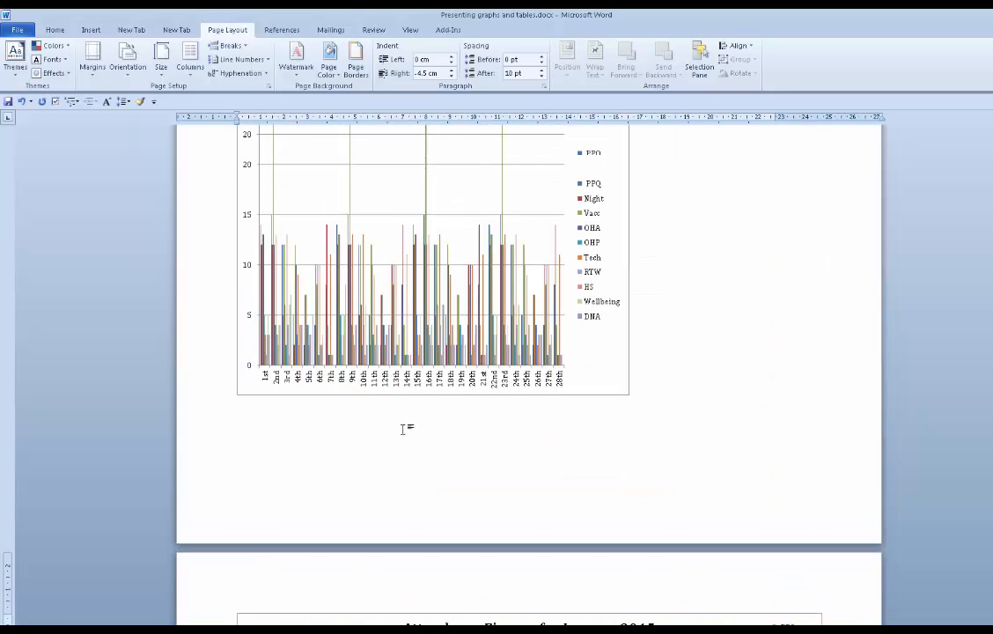
scroll(412, 397, "down", 5)
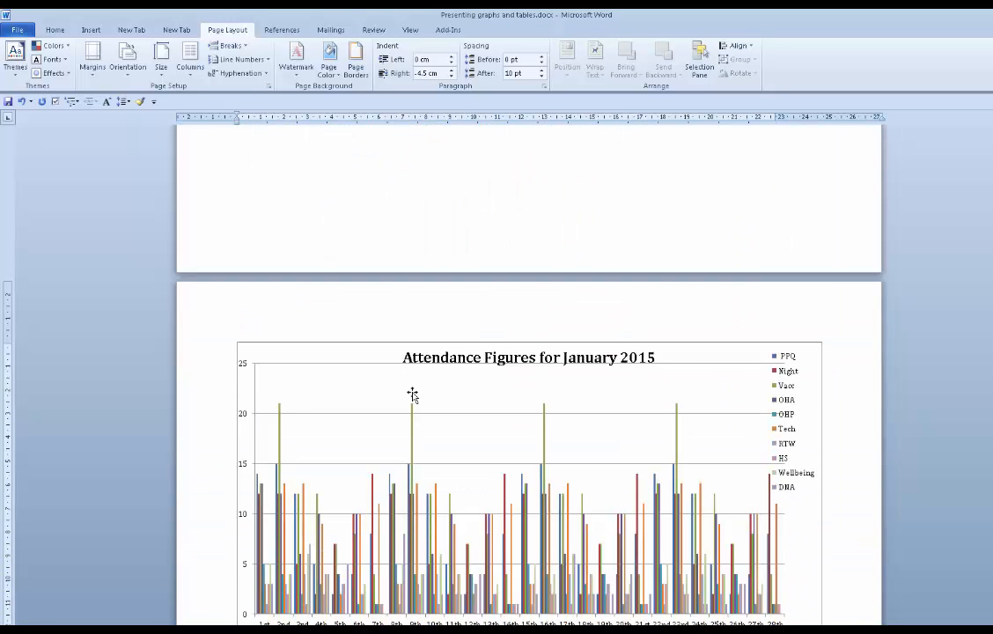